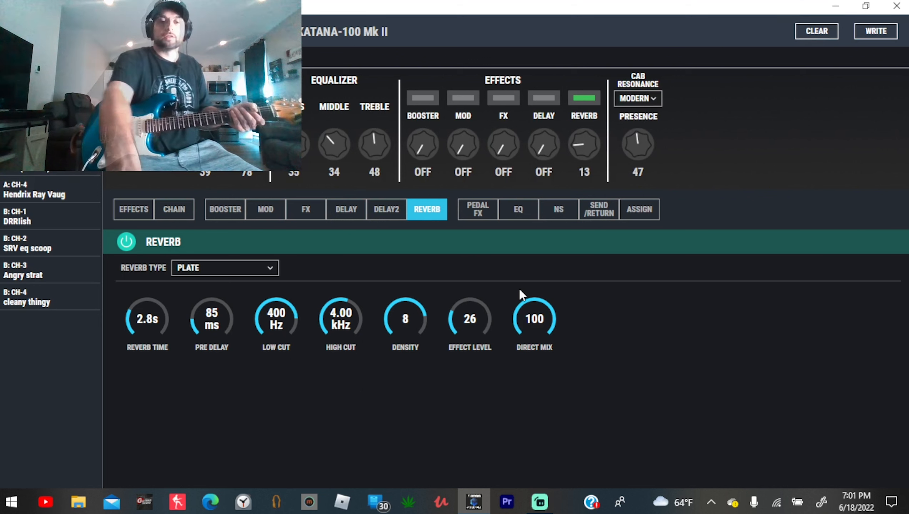
- Set the green reverb slot's mode to DLY+REV and choose CHAIN3 as the signal chain
{"action": "left_click", "coordinate": [138, 212]}
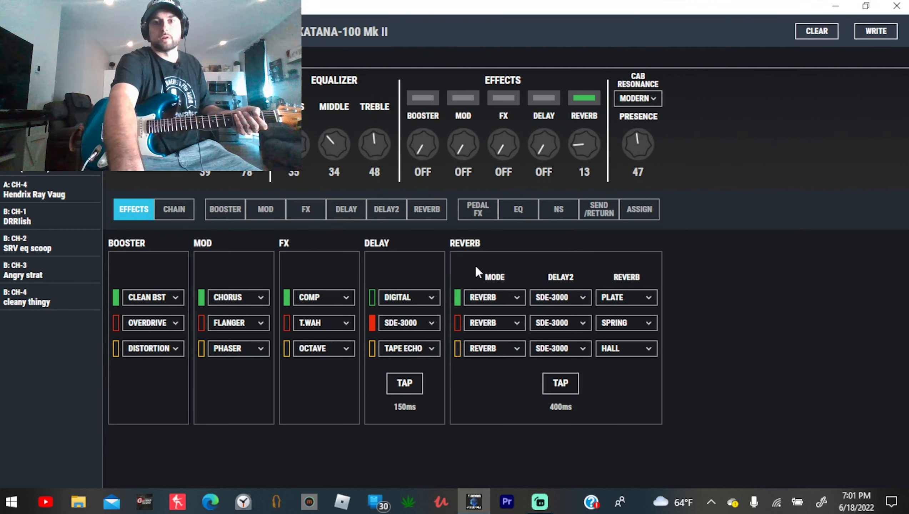
{"action": "left_click", "coordinate": [506, 294]}
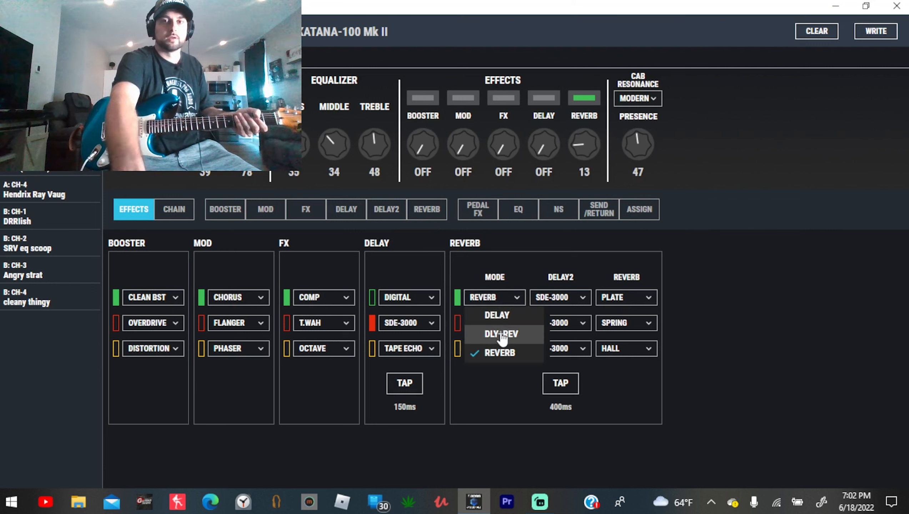
{"action": "left_click", "coordinate": [502, 335]}
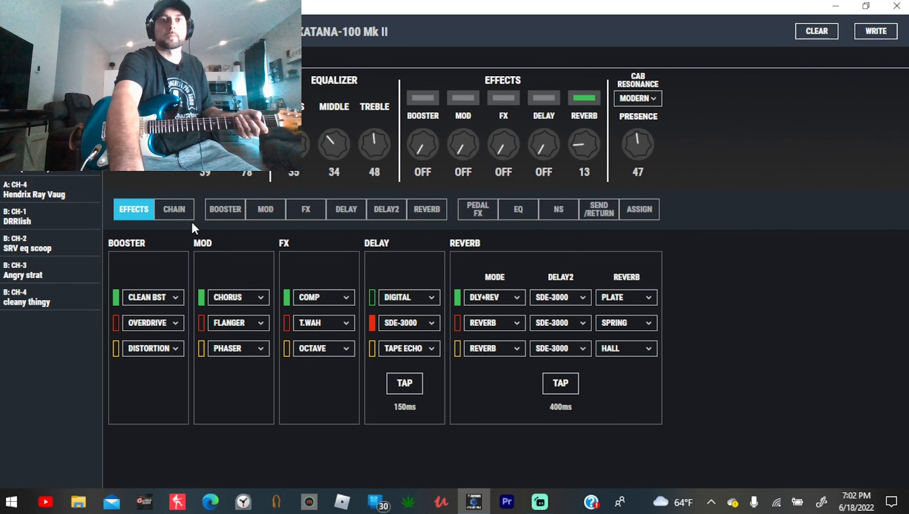
{"action": "left_click", "coordinate": [175, 213]}
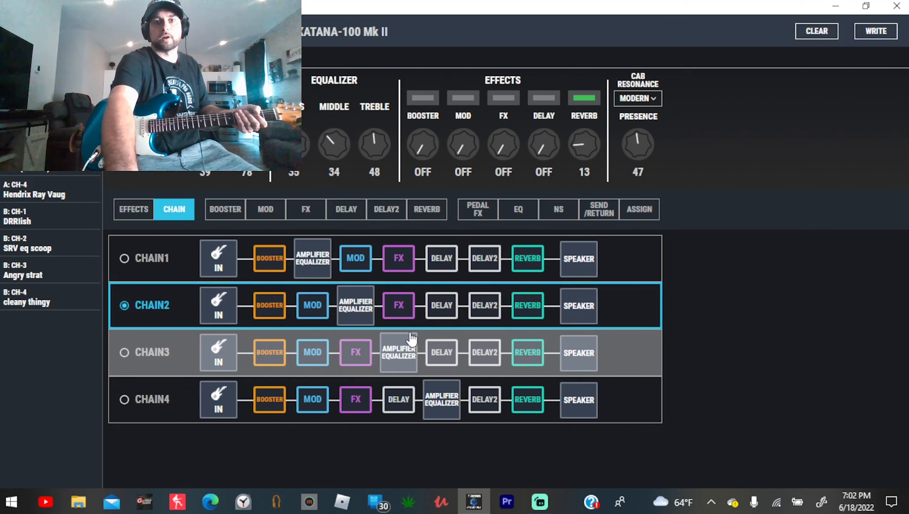
{"action": "left_click", "coordinate": [125, 353]}
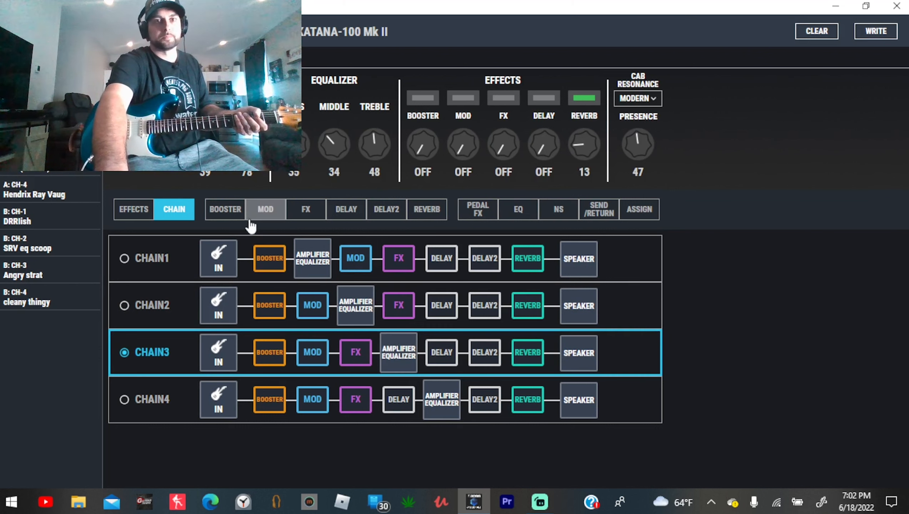
- Switch on the first delay and set its delay time to 350 ms
{"action": "left_click", "coordinate": [352, 211]}
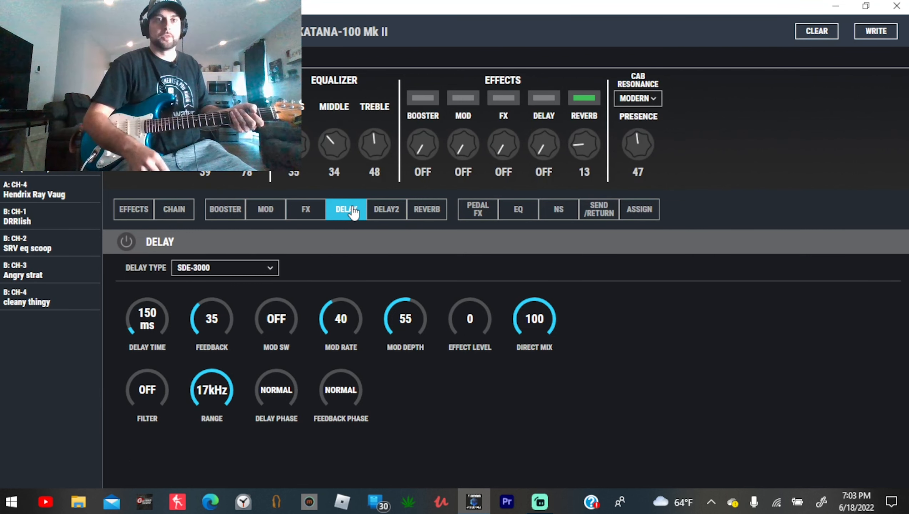
{"action": "left_click", "coordinate": [128, 245]}
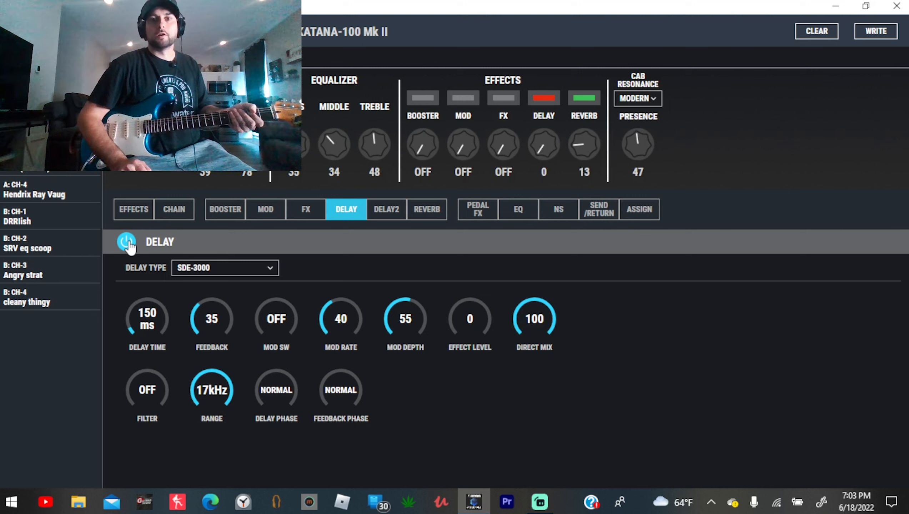
{"action": "double_click", "coordinate": [147, 322]}
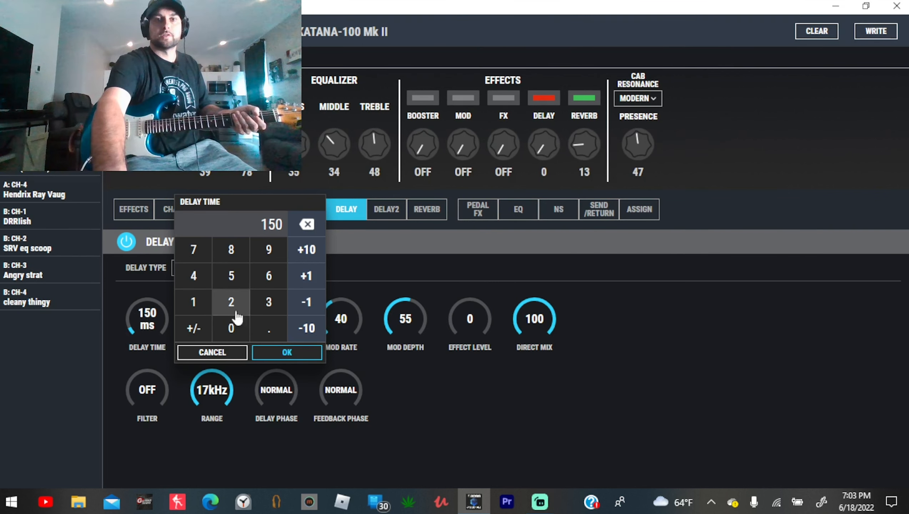
{"action": "left_click", "coordinate": [265, 308]}
{"action": "left_click", "coordinate": [237, 284]}
{"action": "left_click", "coordinate": [234, 326]}
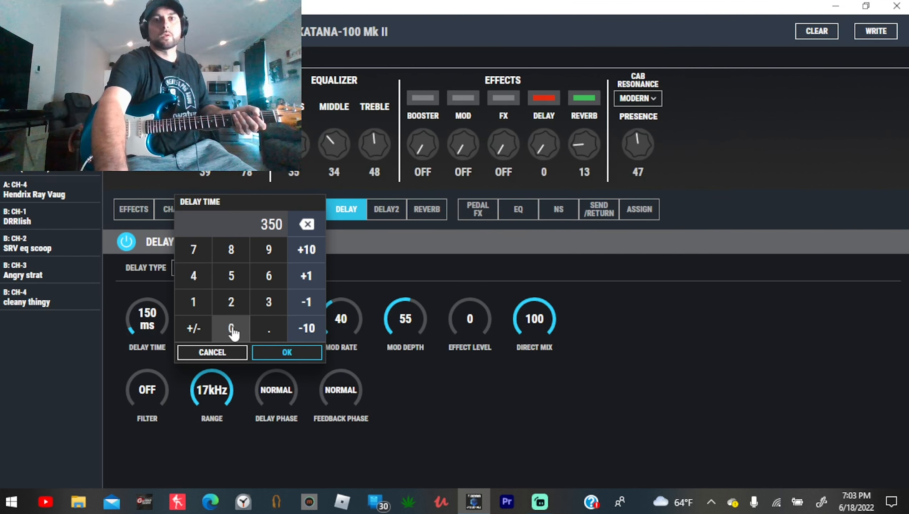
{"action": "left_click", "coordinate": [287, 353]}
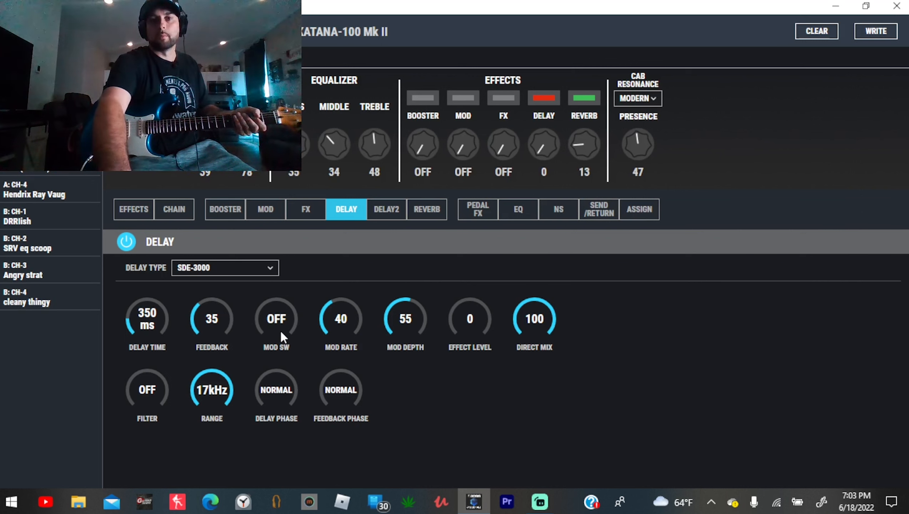
- Turn on the first delay's modulation, with feedback at 65 and effect level at 68
{"action": "left_click", "coordinate": [285, 317]}
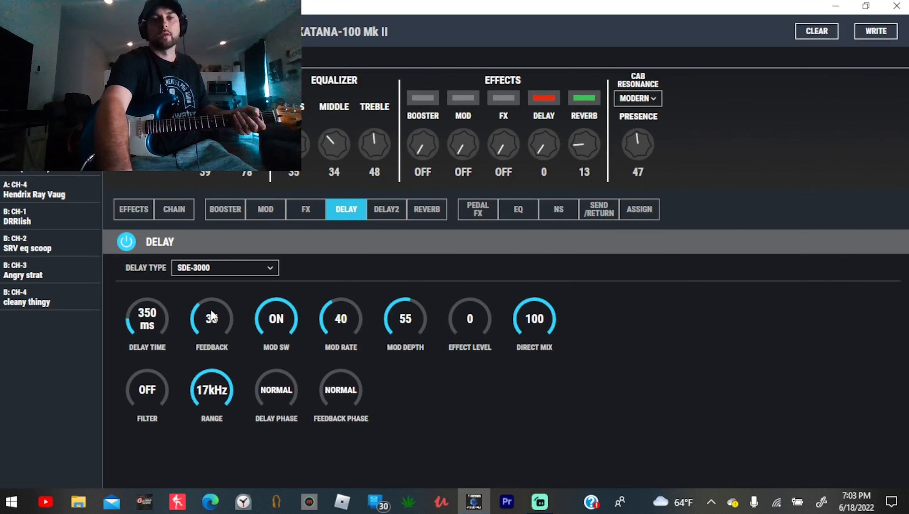
{"action": "left_click_drag", "start_coordinate": [214, 320], "coordinate": [217, 314]}
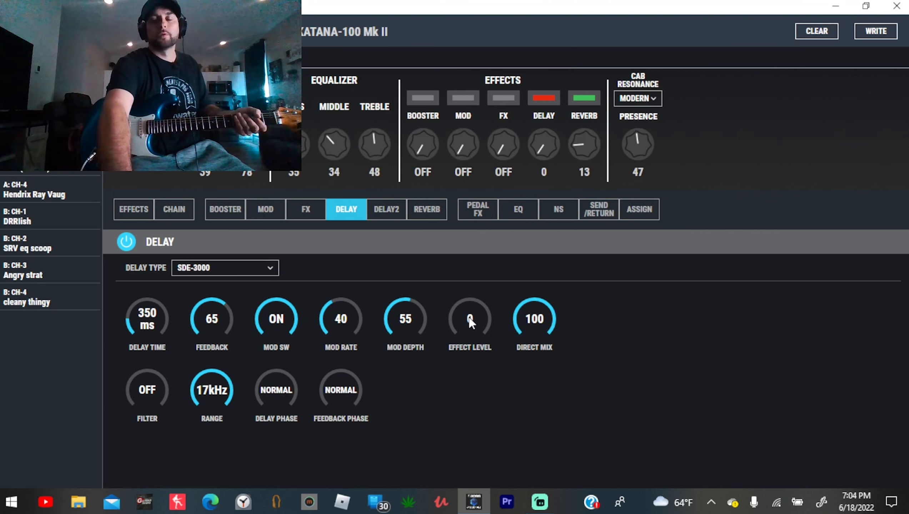
{"action": "left_click_drag", "start_coordinate": [471, 317], "coordinate": [472, 304]}
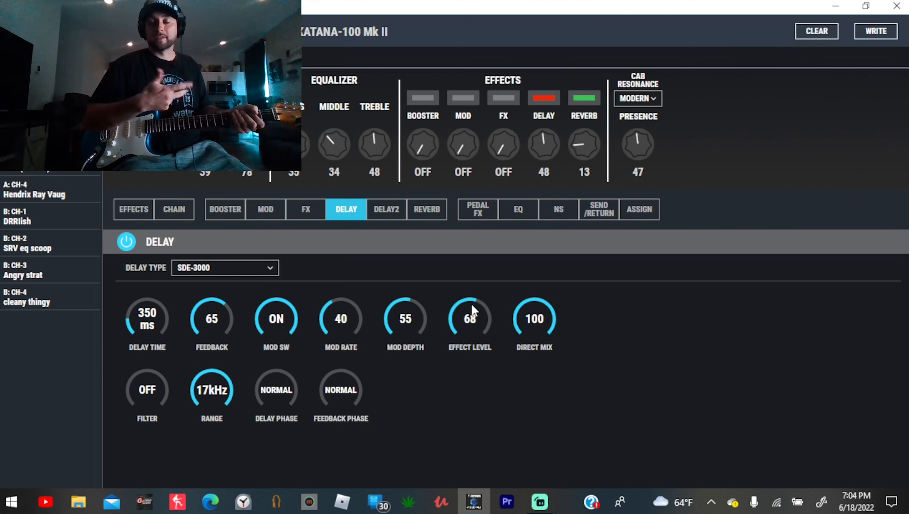
- Enable the first delay's filter with an 8 kHz range, and set both delay phase and feedback phase to INVERSE
{"action": "left_click", "coordinate": [146, 391]}
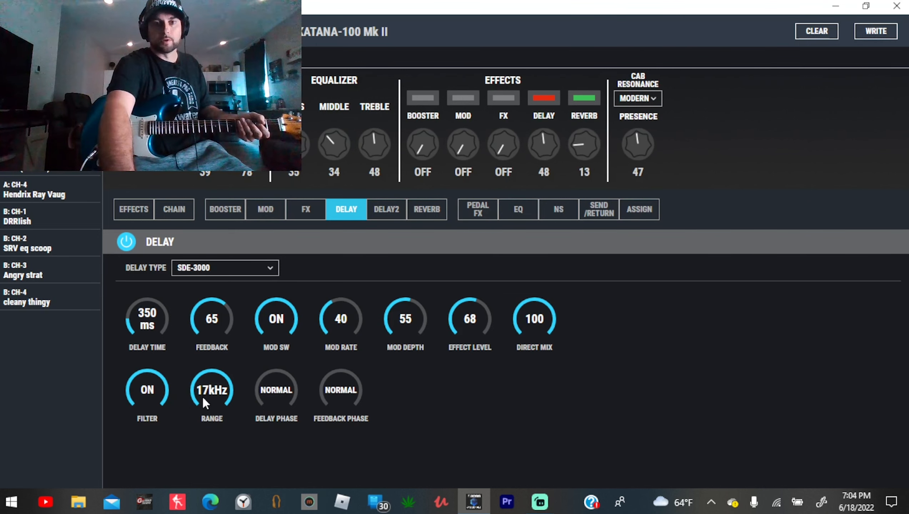
{"action": "left_click_drag", "start_coordinate": [202, 395], "coordinate": [201, 425]}
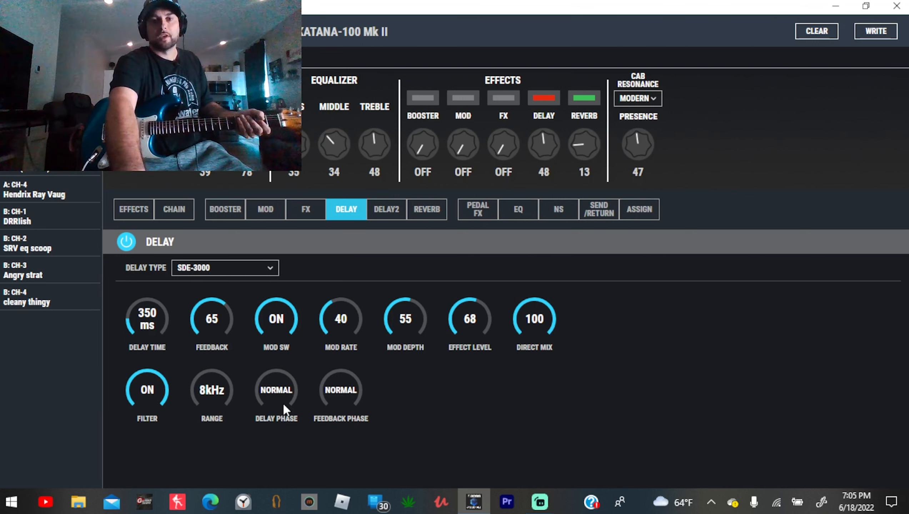
{"action": "left_click", "coordinate": [283, 406]}
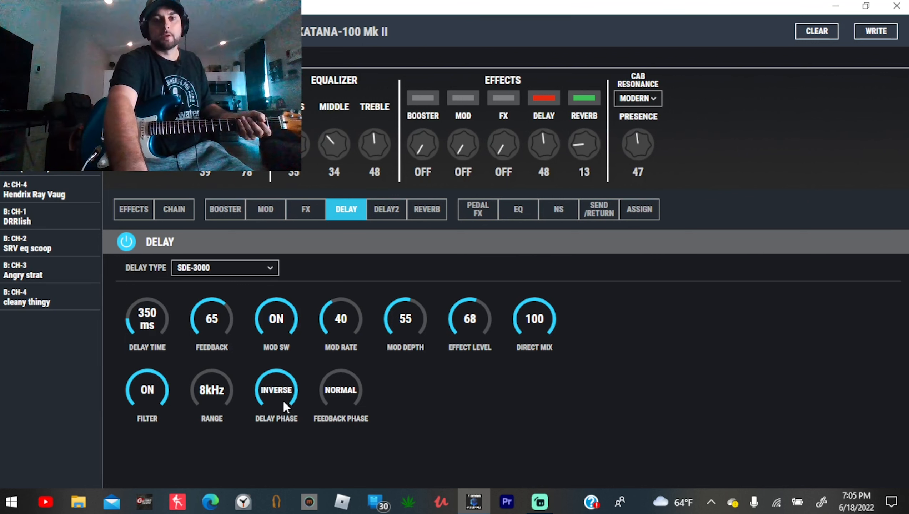
{"action": "left_click", "coordinate": [347, 389]}
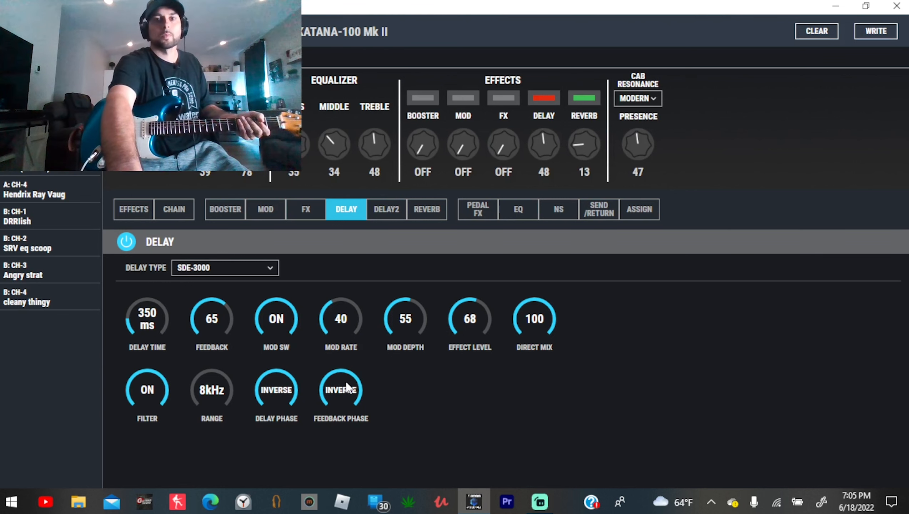
- Set DELAY2's delay time to 500 ms and its feedback to 49
{"action": "left_click", "coordinate": [396, 211]}
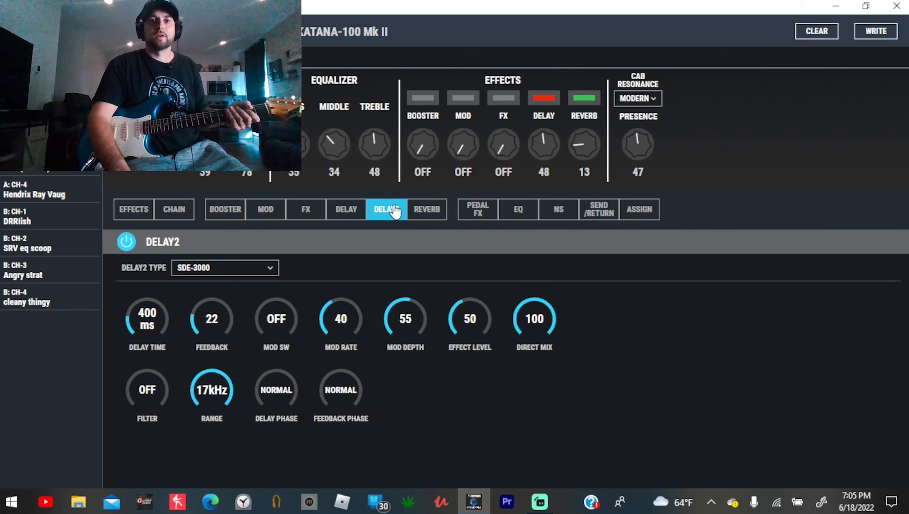
{"action": "left_click", "coordinate": [149, 327]}
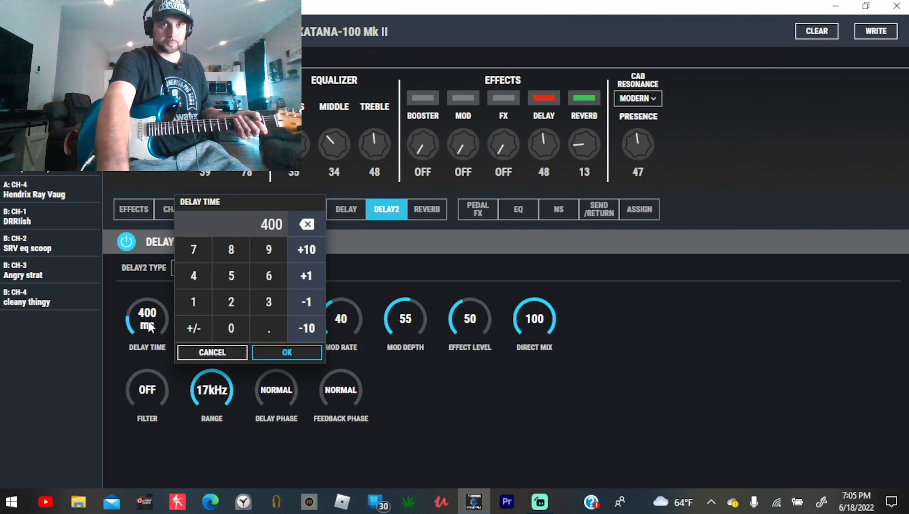
{"action": "left_click", "coordinate": [230, 277]}
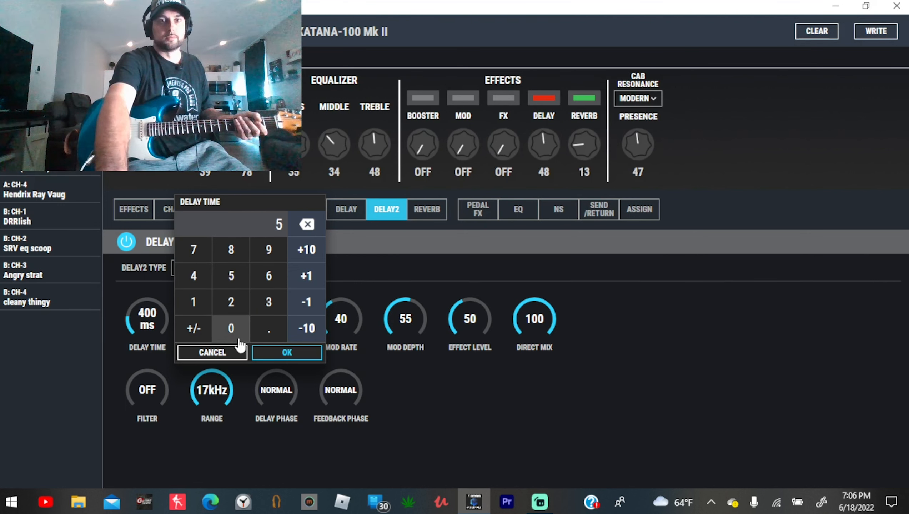
{"action": "left_click", "coordinate": [232, 328]}
{"action": "left_click", "coordinate": [231, 328]}
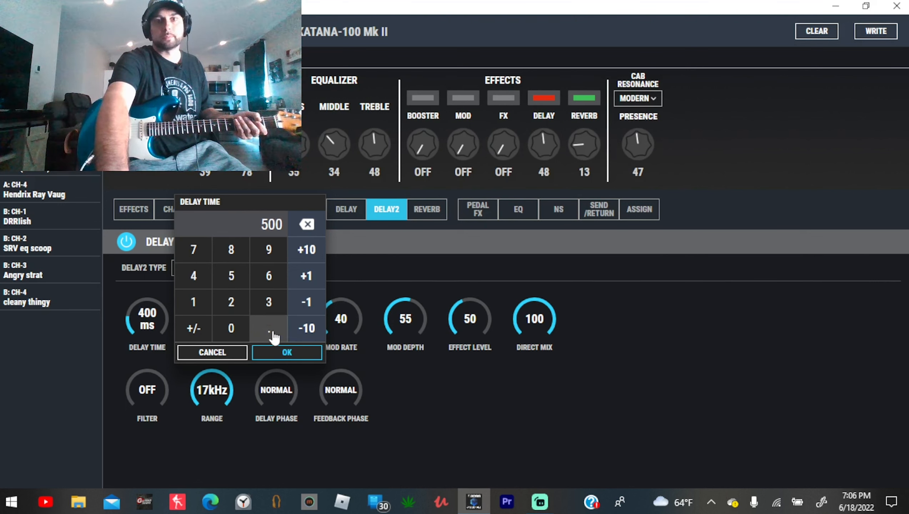
{"action": "left_click", "coordinate": [292, 353]}
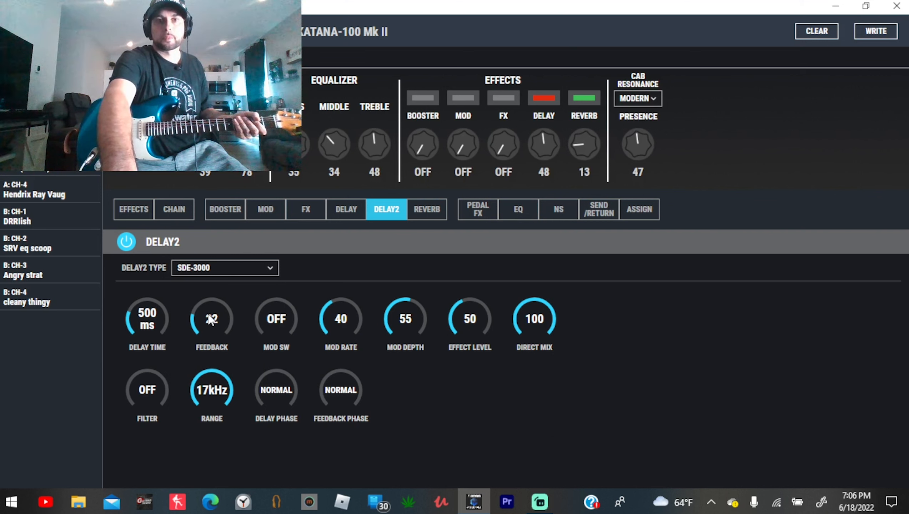
{"action": "left_click_drag", "start_coordinate": [212, 319], "coordinate": [211, 308]}
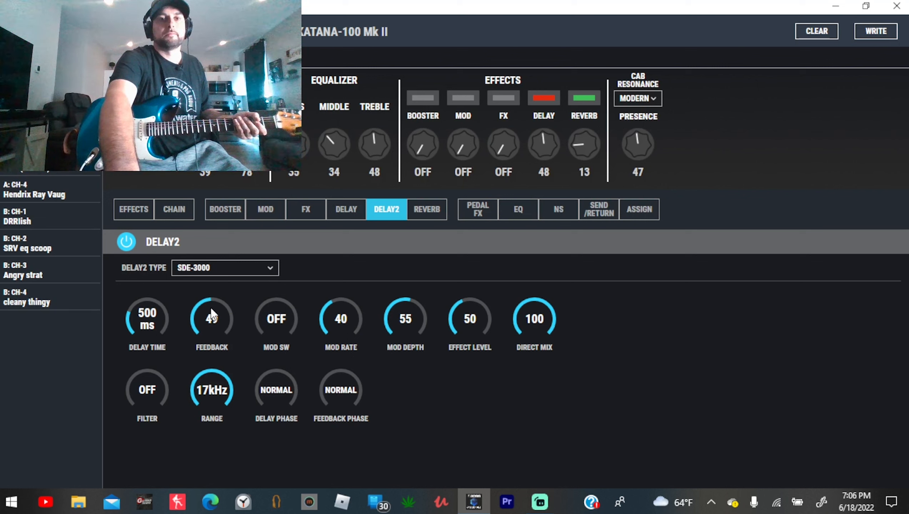
- Turn on DELAY2's modulation and set its mod rate to 20
{"action": "left_click", "coordinate": [263, 318]}
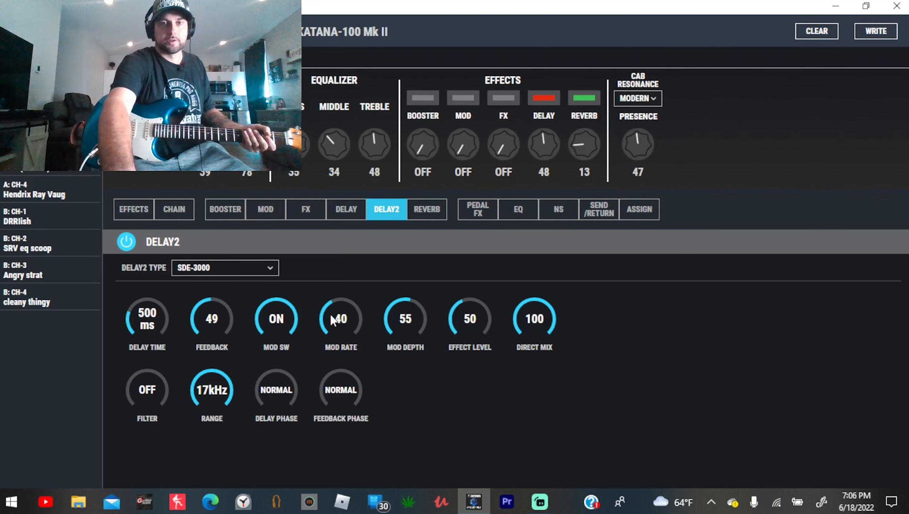
{"action": "mouse_move", "coordinate": [324, 314]}
{"action": "left_mouse_down"}
{"action": "mouse_move", "coordinate": [337, 326]}
{"action": "mouse_move", "coordinate": [319, 316]}
{"action": "left_mouse_up"}
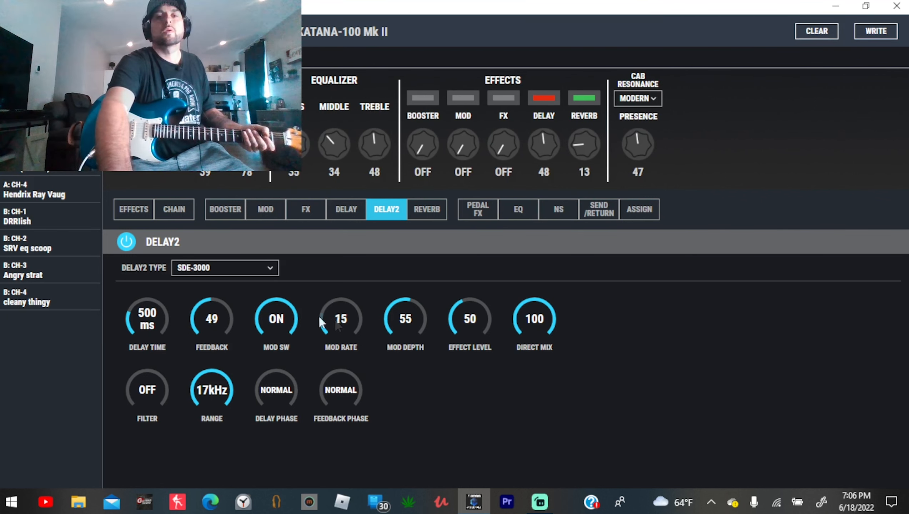
{"action": "double_click", "coordinate": [338, 322]}
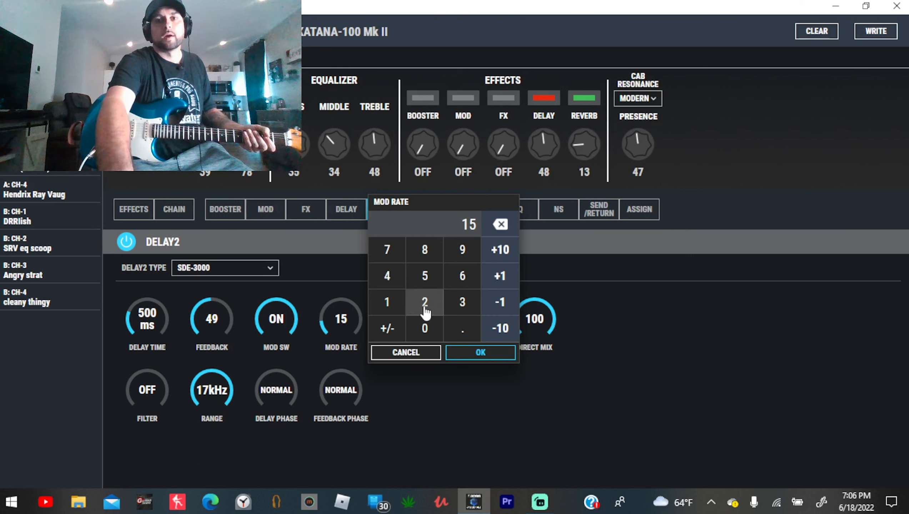
{"action": "left_click", "coordinate": [425, 312]}
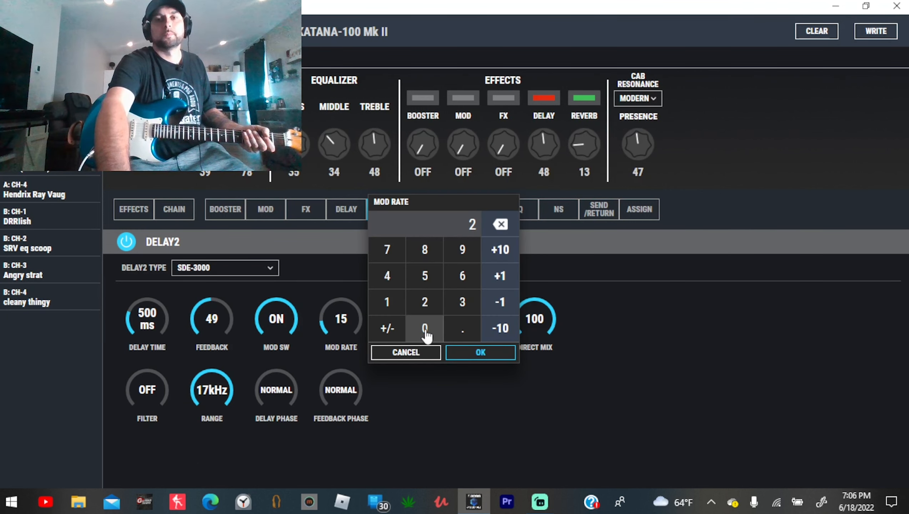
{"action": "left_click", "coordinate": [424, 329]}
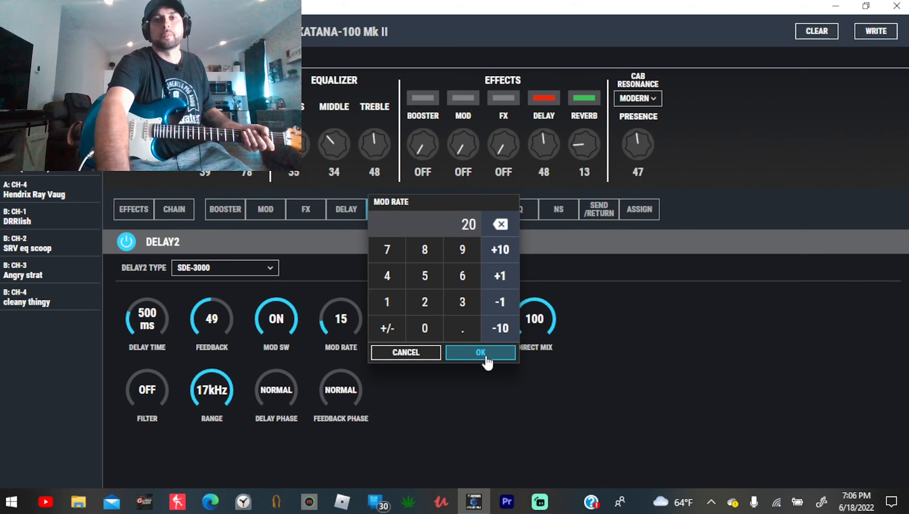
{"action": "left_click", "coordinate": [486, 353]}
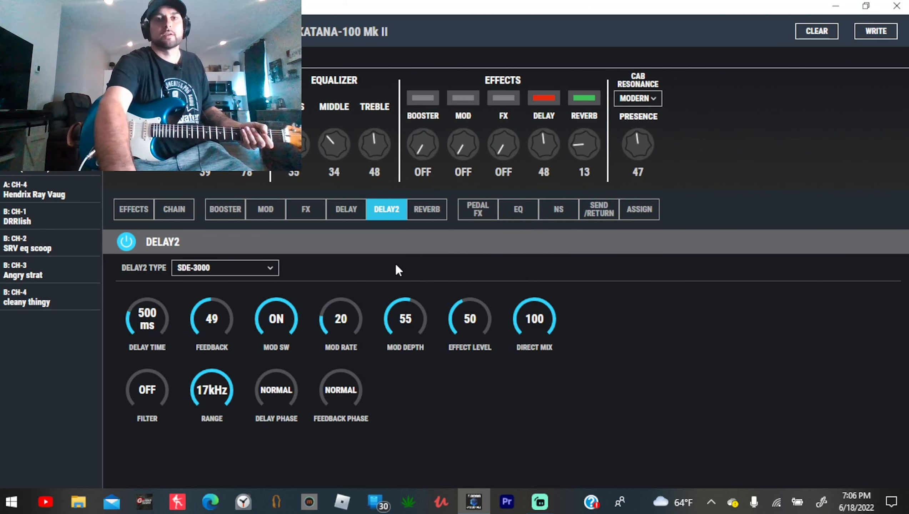
- Review the first delay's settings, and enable DELAY2's filter with the range at 8 kHz
{"action": "left_click", "coordinate": [348, 216]}
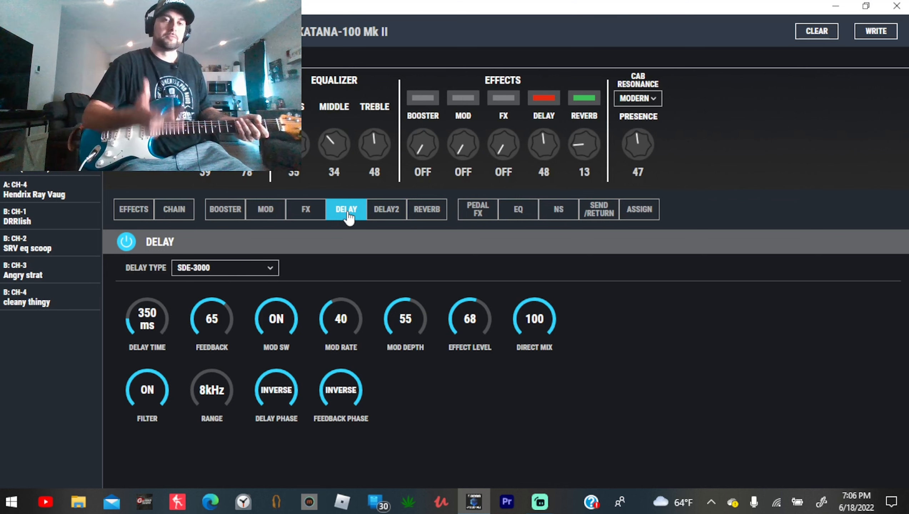
{"action": "left_click", "coordinate": [380, 215]}
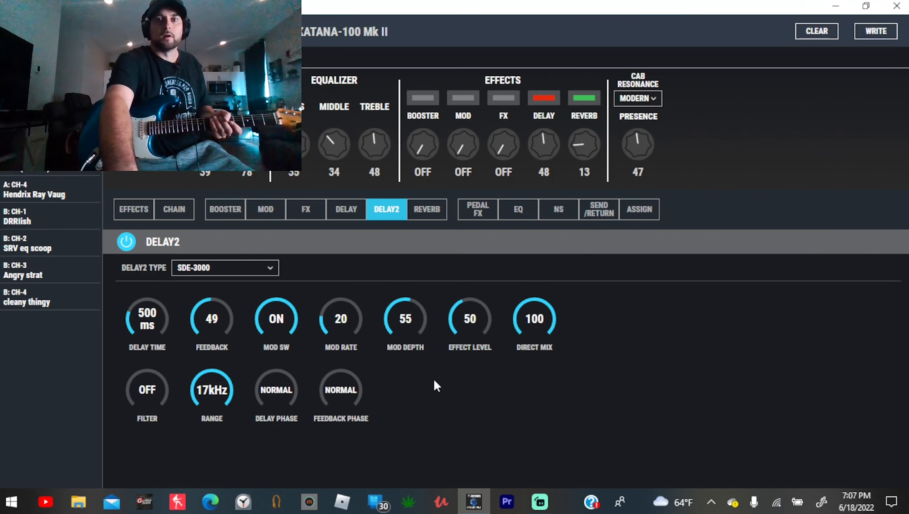
{"action": "left_click", "coordinate": [151, 373]}
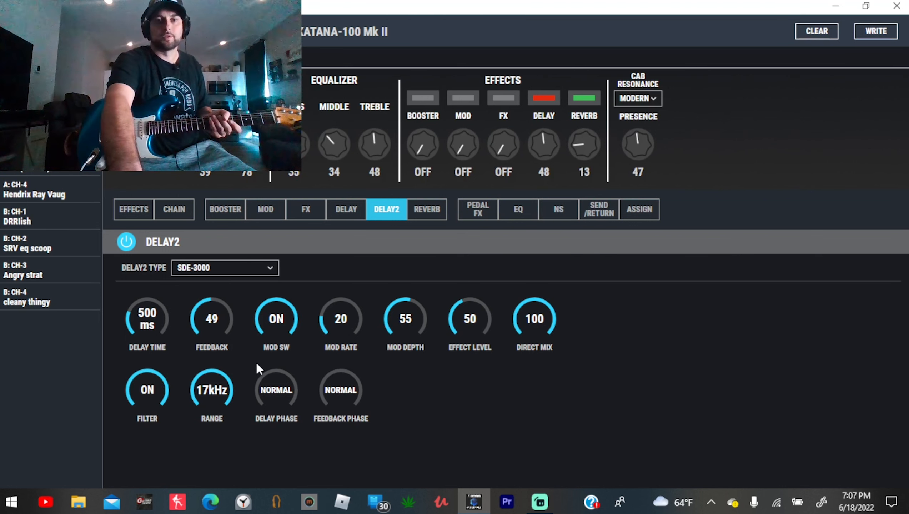
{"action": "left_click_drag", "start_coordinate": [208, 391], "coordinate": [215, 420]}
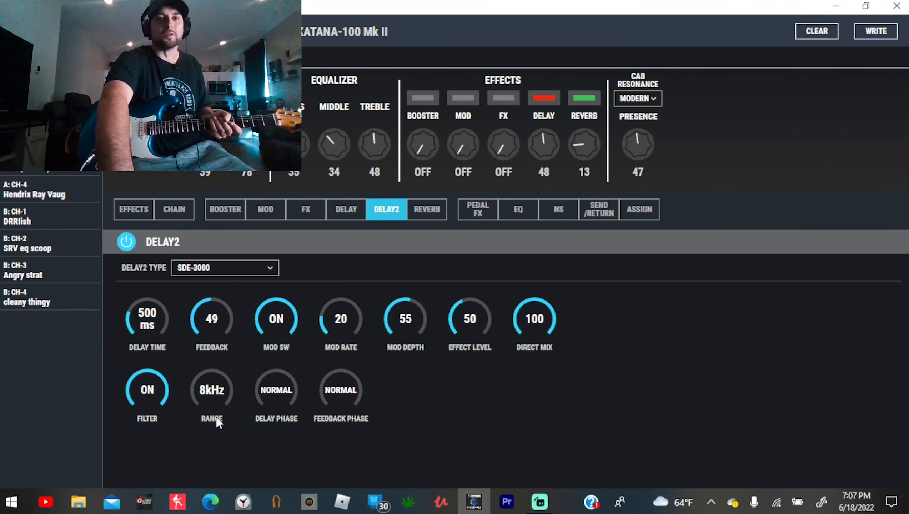